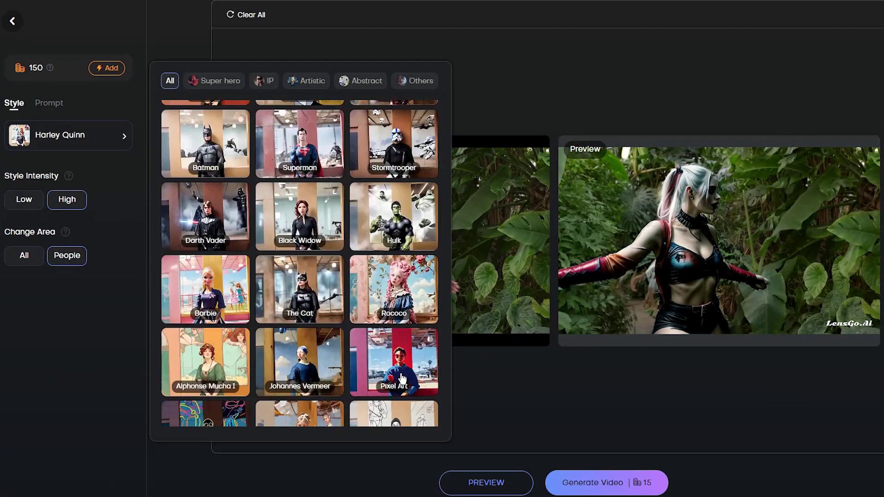
- Preview the Monsoon style, then switch the Style Transfer style to The Cat
{"action": "scroll", "coordinate": [401, 380], "scroll_direction": "down", "scroll_amount": 6}
{"action": "scroll", "coordinate": [429, 273], "scroll_direction": "down", "scroll_amount": 4}
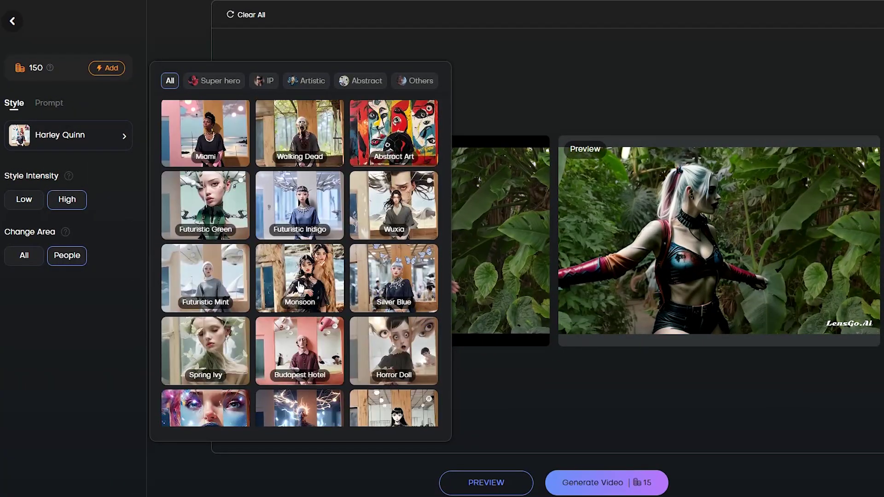
{"action": "left_click", "coordinate": [429, 273]}
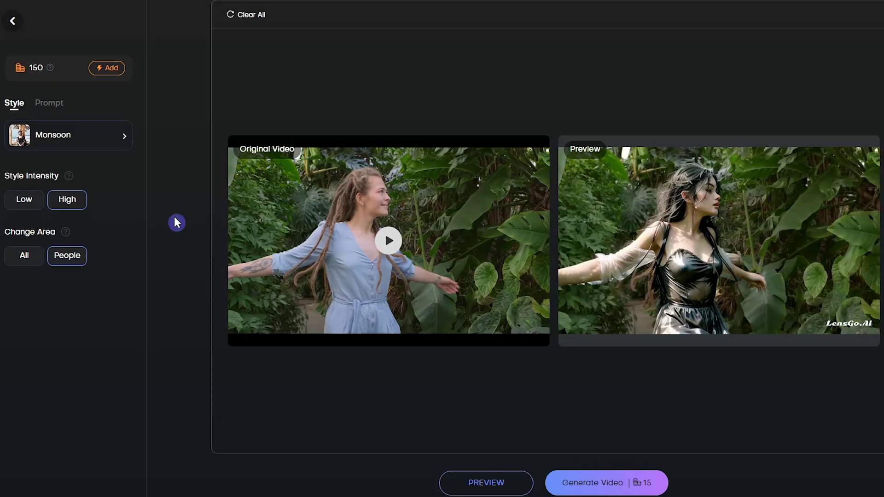
{"action": "left_click", "coordinate": [115, 138]}
{"action": "scroll", "coordinate": [391, 394], "scroll_direction": "down", "scroll_amount": 5}
{"action": "left_click", "coordinate": [310, 296]}
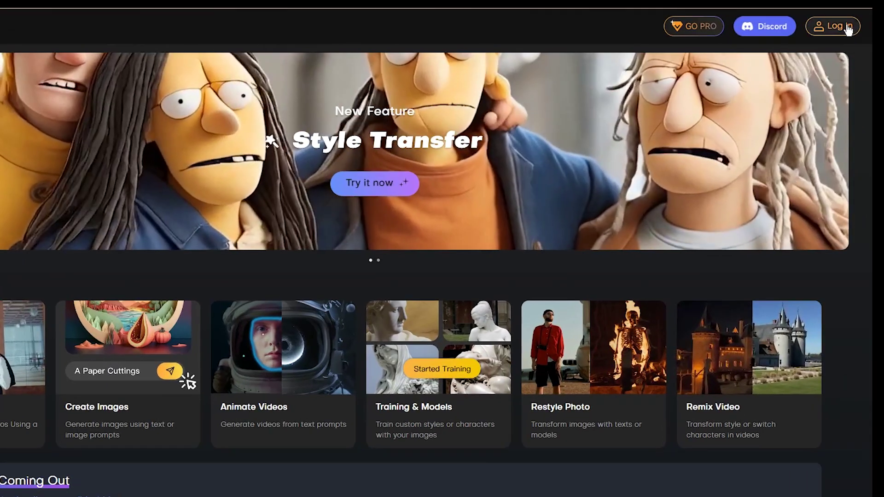
- Sign in with email, claim the 100 bonus Style Transfer tokens, and check the 200-token balance
{"action": "left_click", "coordinate": [848, 28]}
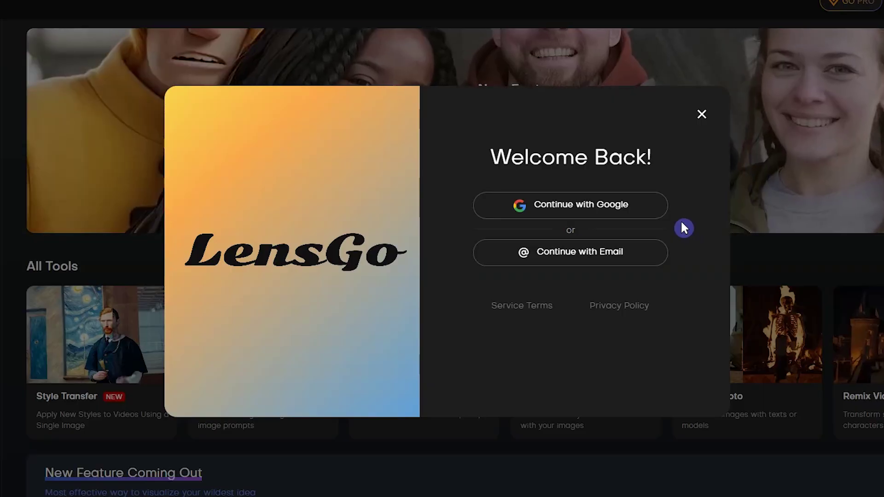
{"action": "left_click", "coordinate": [646, 253]}
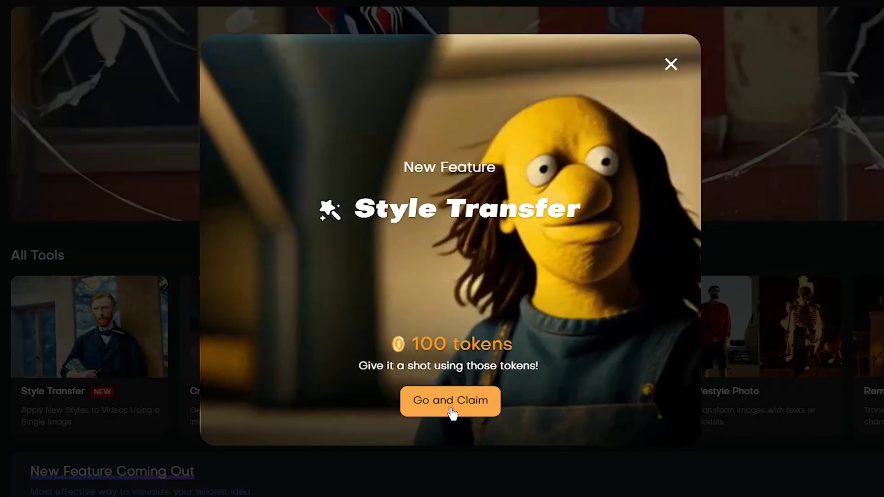
{"action": "left_click", "coordinate": [451, 410]}
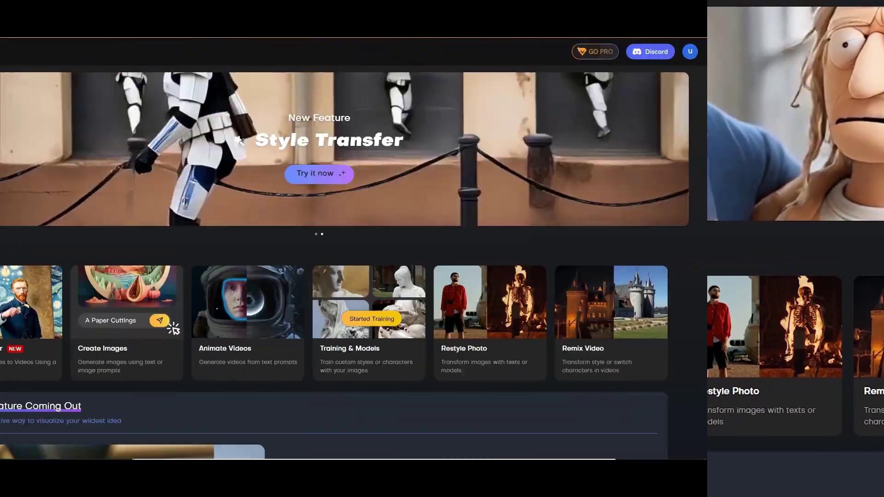
{"action": "mouse_move", "coordinate": [67, 109]}
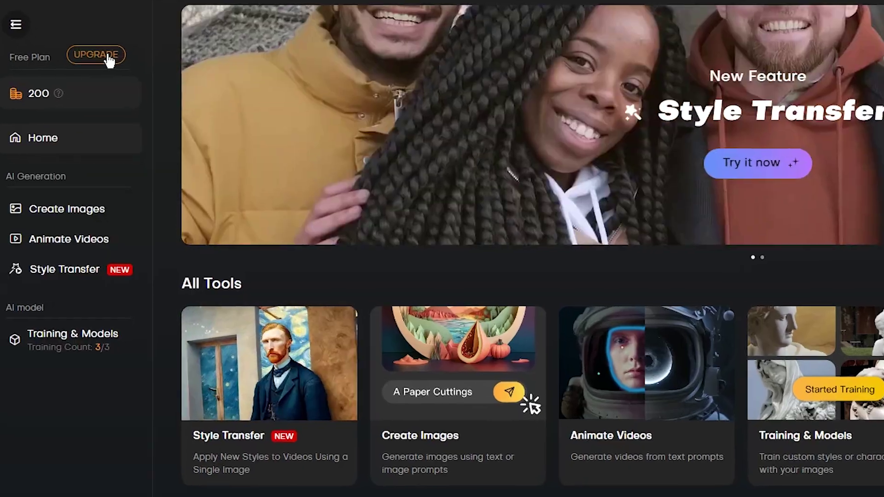
- Look over the pricing plans, then browse the Featured Models and Gallery on the home page
{"action": "left_click", "coordinate": [102, 70]}
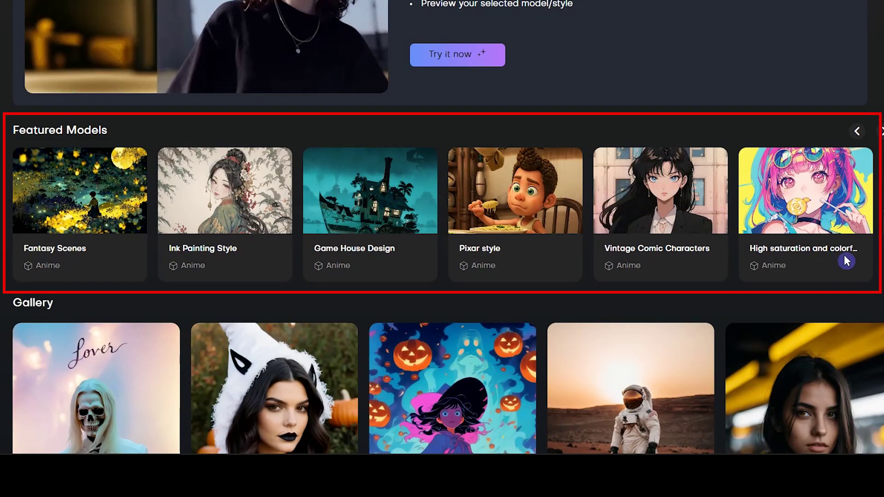
{"action": "left_click", "coordinate": [881, 131]}
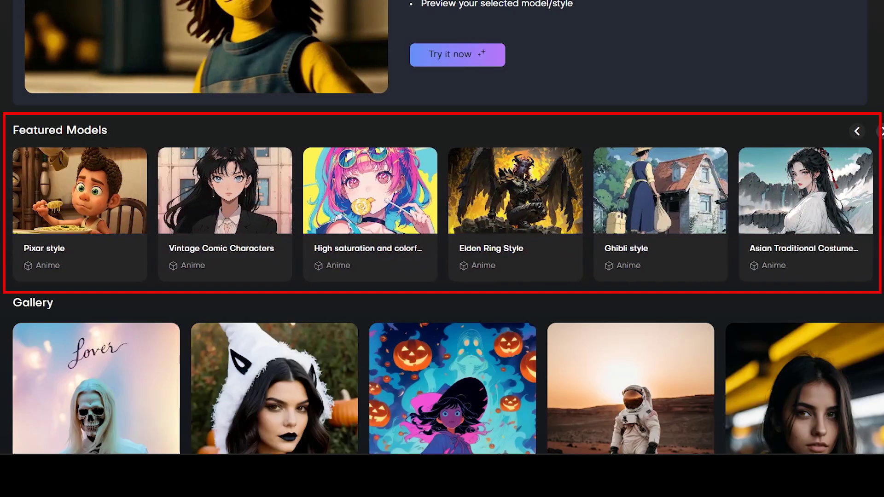
{"action": "scroll", "coordinate": [370, 289], "scroll_direction": "down", "scroll_amount": 6}
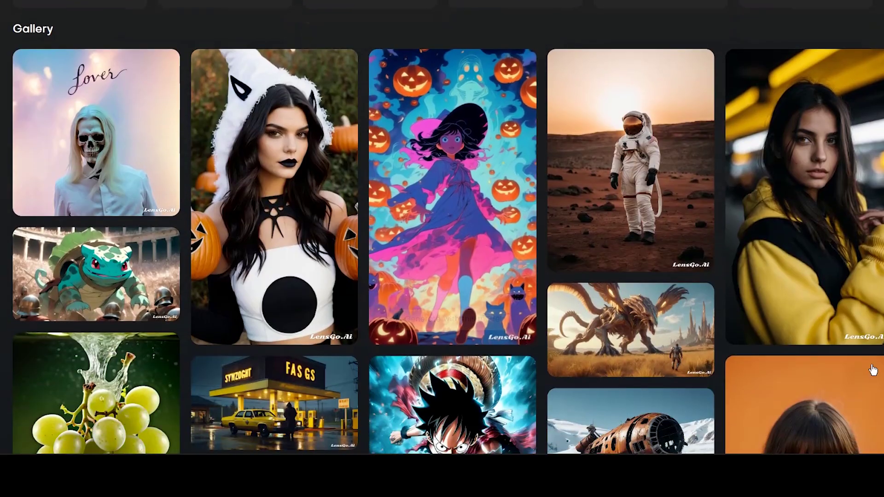
{"action": "scroll", "coordinate": [873, 369], "scroll_direction": "down", "scroll_amount": 3}
{"action": "scroll", "coordinate": [873, 372], "scroll_direction": "up", "scroll_amount": 1}
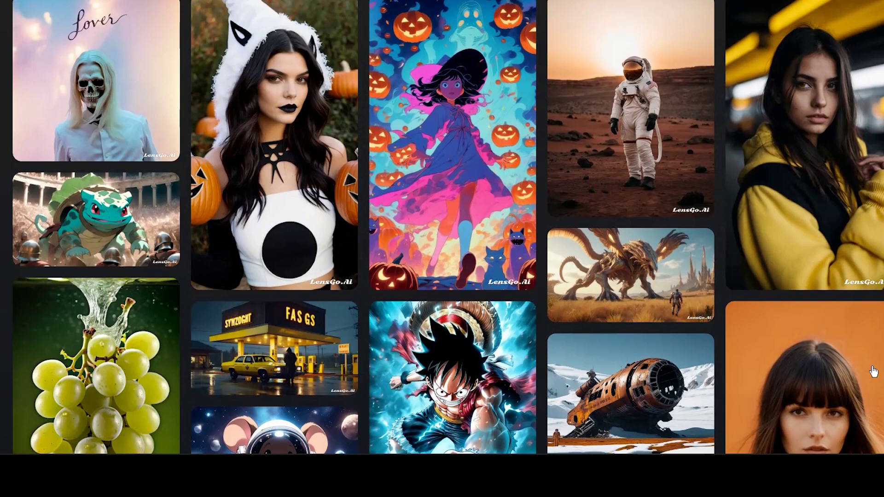
{"action": "scroll", "coordinate": [874, 371], "scroll_direction": "down", "scroll_amount": 2}
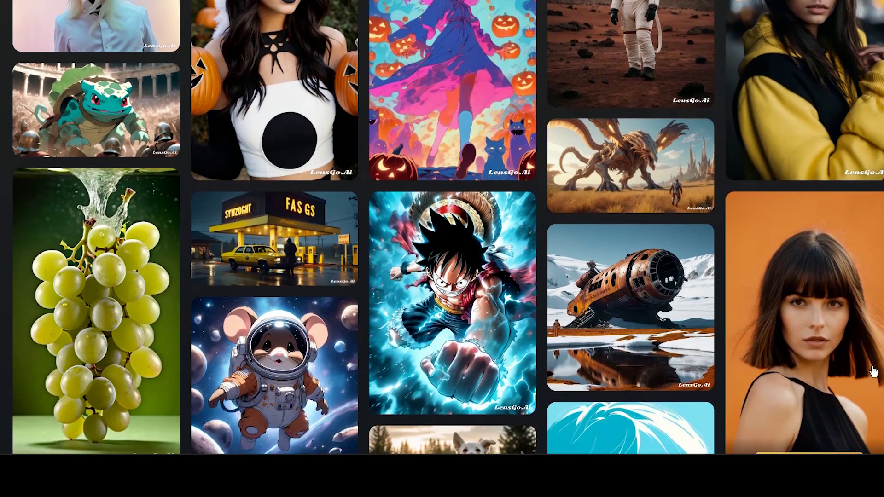
{"action": "scroll", "coordinate": [874, 371], "scroll_direction": "down", "scroll_amount": 1}
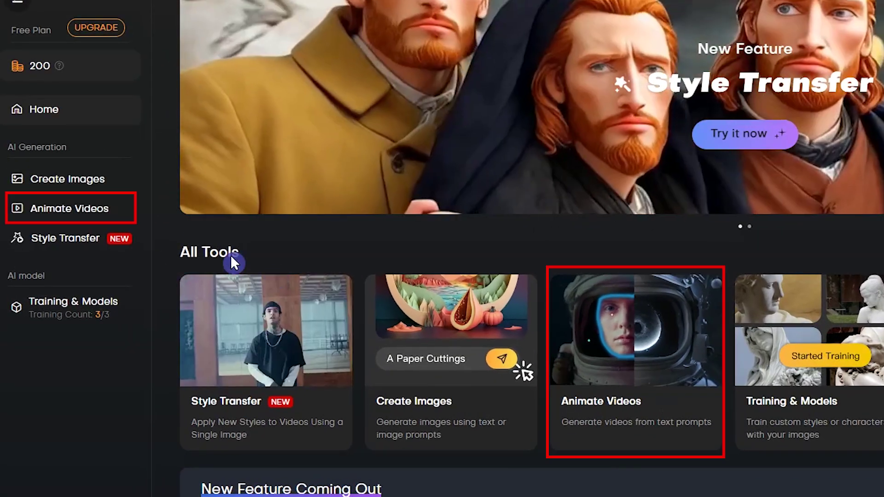
- In Animate Videos, choose the Real model and change the image dimensions
{"action": "left_click", "coordinate": [112, 208]}
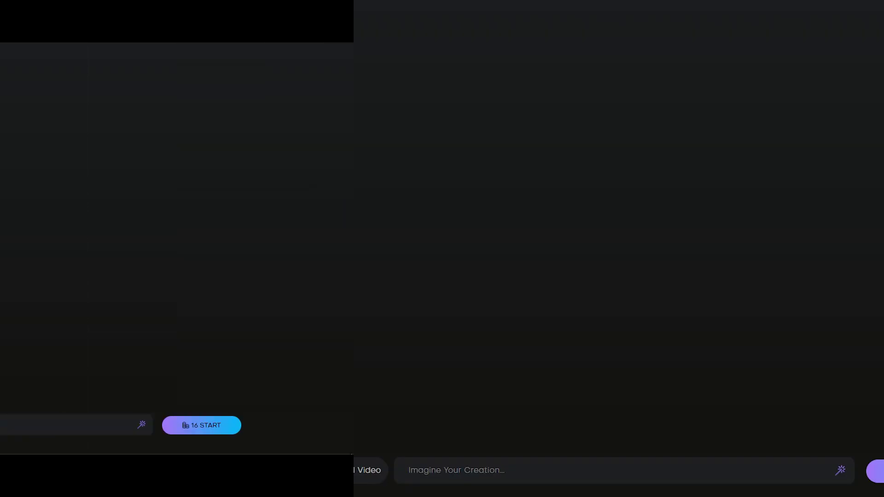
{"action": "left_click", "coordinate": [123, 124]}
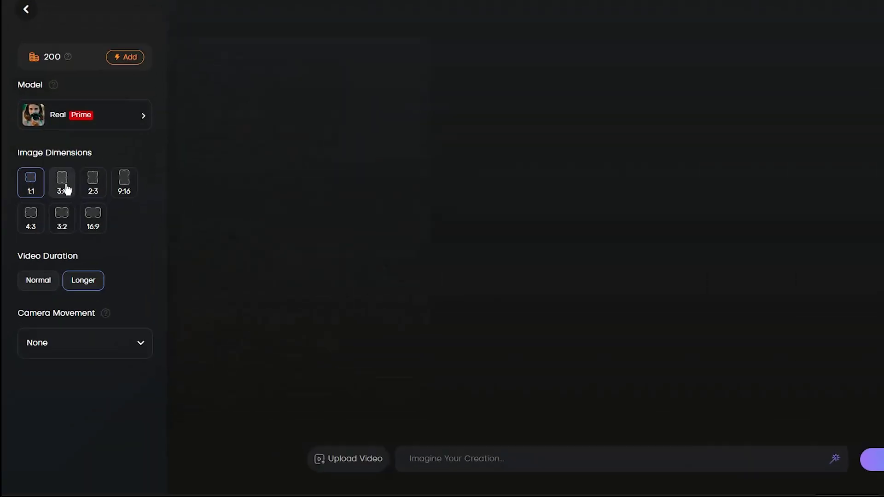
{"action": "left_click", "coordinate": [62, 189]}
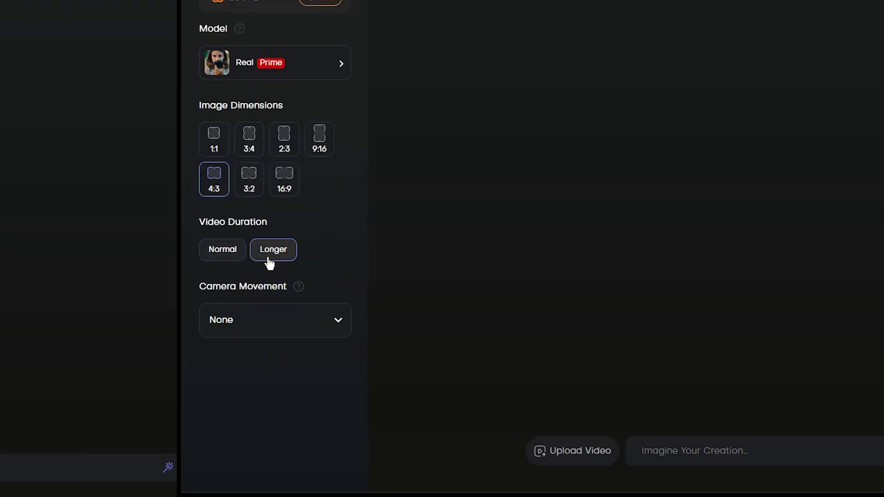
- Review the camera movement options and browse the Featured Prompts suggestions
{"action": "left_click", "coordinate": [161, 320]}
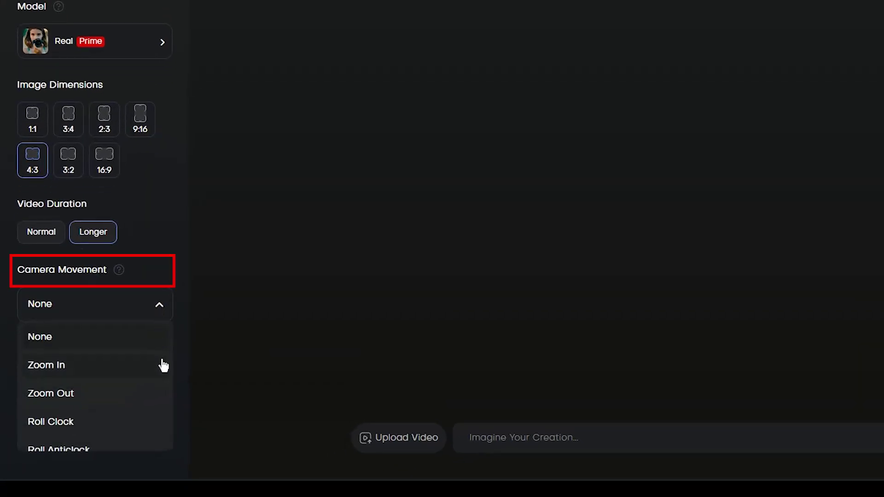
{"action": "scroll", "coordinate": [162, 365], "scroll_direction": "down", "scroll_amount": 4}
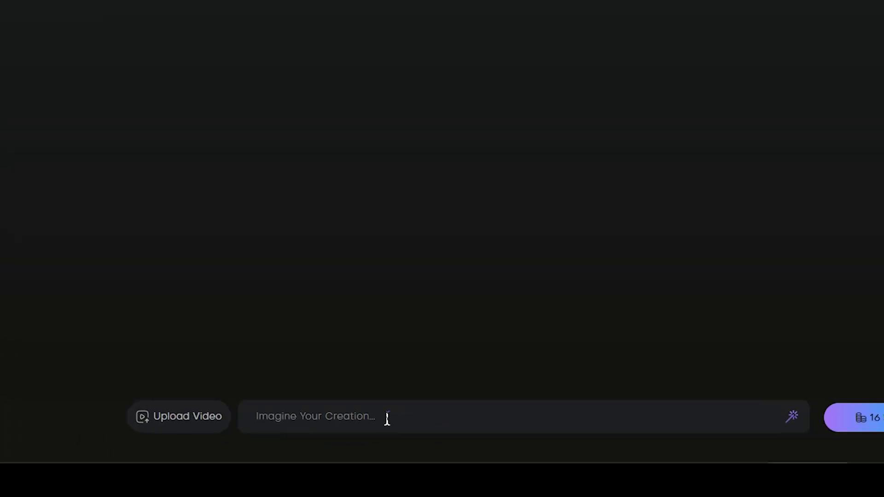
{"action": "left_click", "coordinate": [386, 419]}
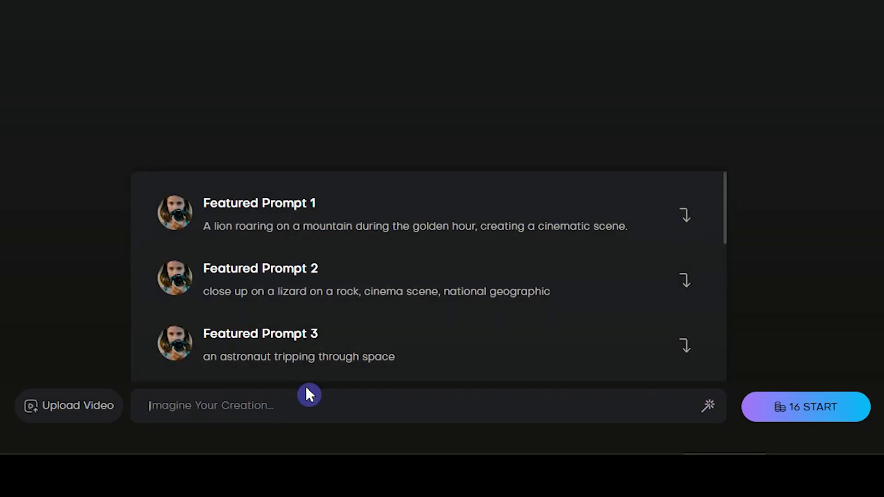
{"action": "scroll", "coordinate": [285, 299], "scroll_direction": "down", "scroll_amount": 6}
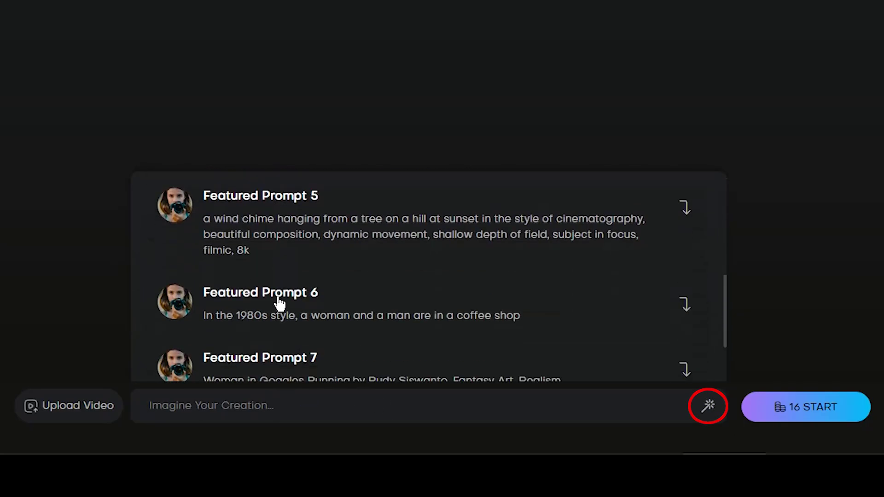
{"action": "scroll", "coordinate": [280, 310], "scroll_direction": "down", "scroll_amount": 1}
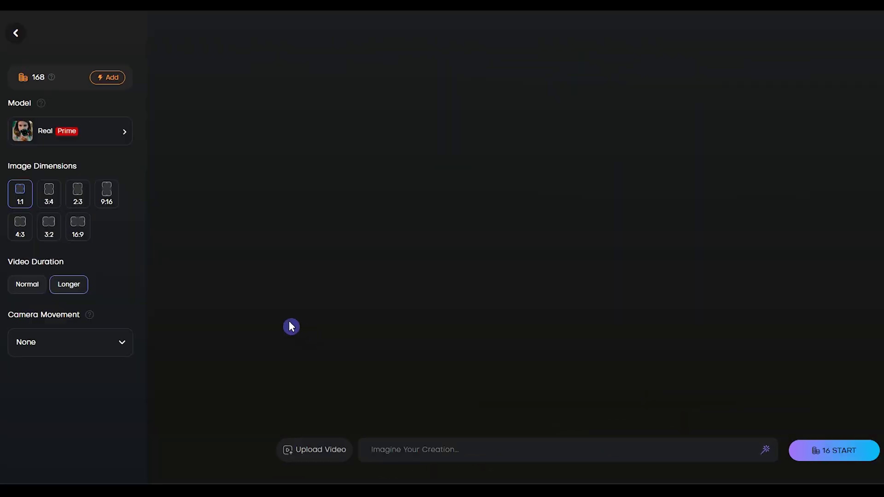
- Paste the green-haired girl in military uniform prompt and choose the Vintage Comic Characters model
{"action": "left_click", "coordinate": [449, 453]}
{"action": "type", "text": "a beautiful girl with green hair and a military uniform, walking down the street"}
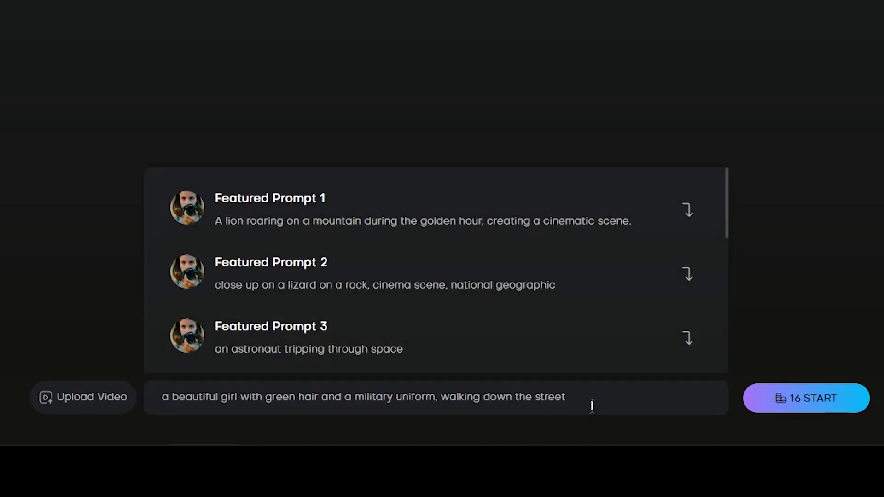
{"action": "left_click", "coordinate": [99, 54]}
{"action": "scroll", "coordinate": [371, 276], "scroll_direction": "down", "scroll_amount": 4}
{"action": "left_click", "coordinate": [371, 405]}
- Set camera movement to Zoom Out and start the 16-token video generation
{"action": "left_click", "coordinate": [132, 338]}
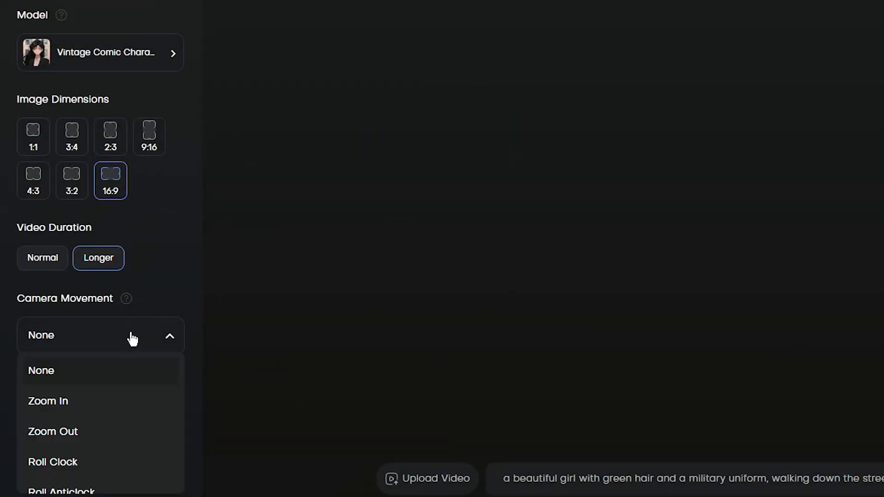
{"action": "left_click", "coordinate": [124, 431]}
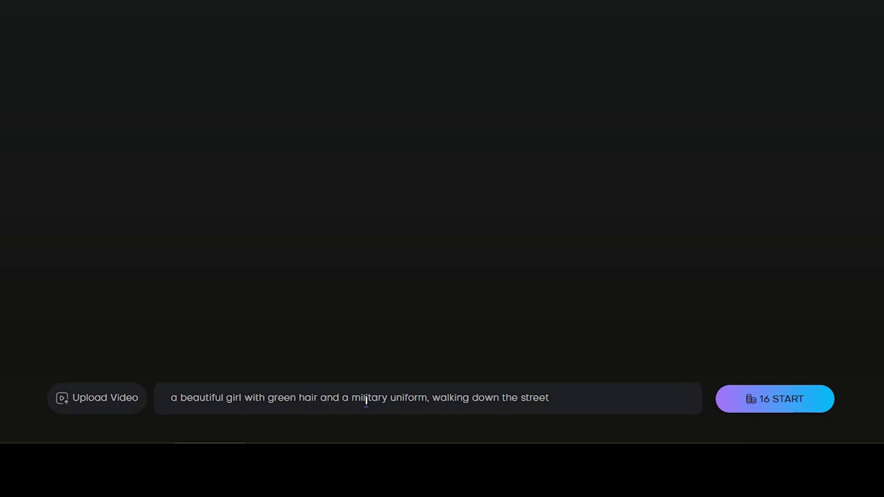
{"action": "left_click", "coordinate": [812, 398]}
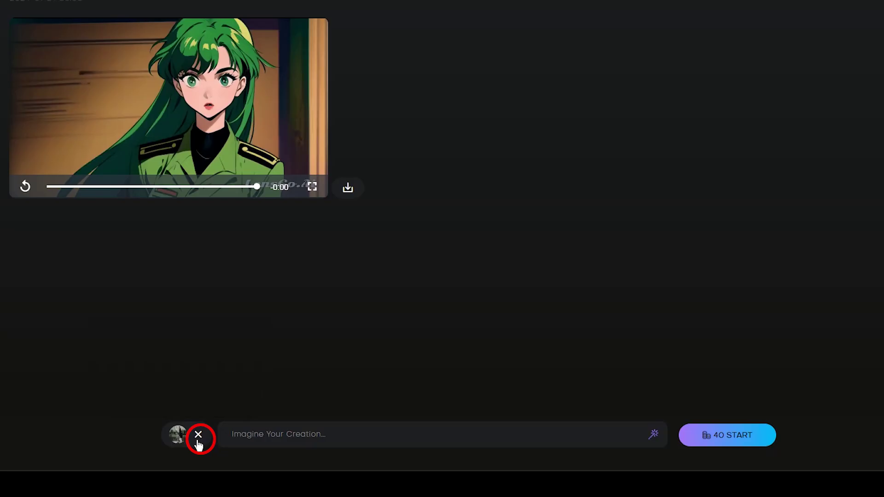
- Switch the model to Pixar style and paste the girl-riding-a-bicycle prompt
{"action": "left_click", "coordinate": [150, 59]}
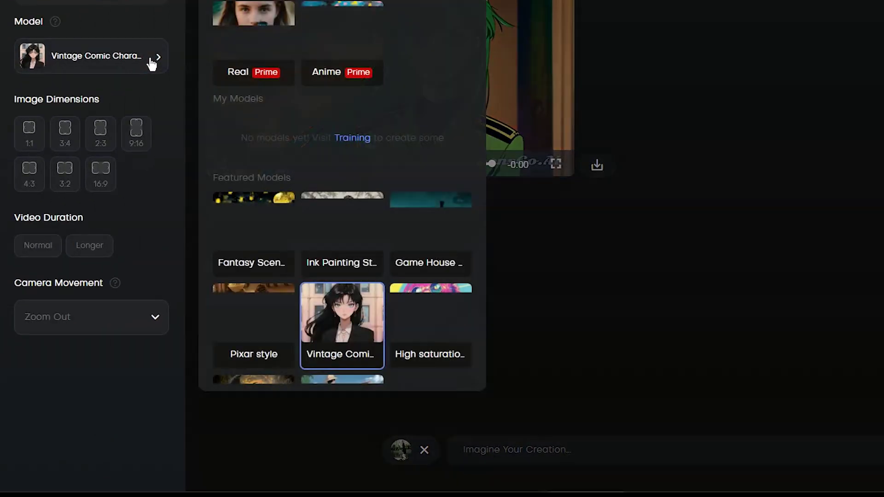
{"action": "scroll", "coordinate": [434, 171], "scroll_direction": "down", "scroll_amount": 6}
{"action": "left_click", "coordinate": [239, 56]}
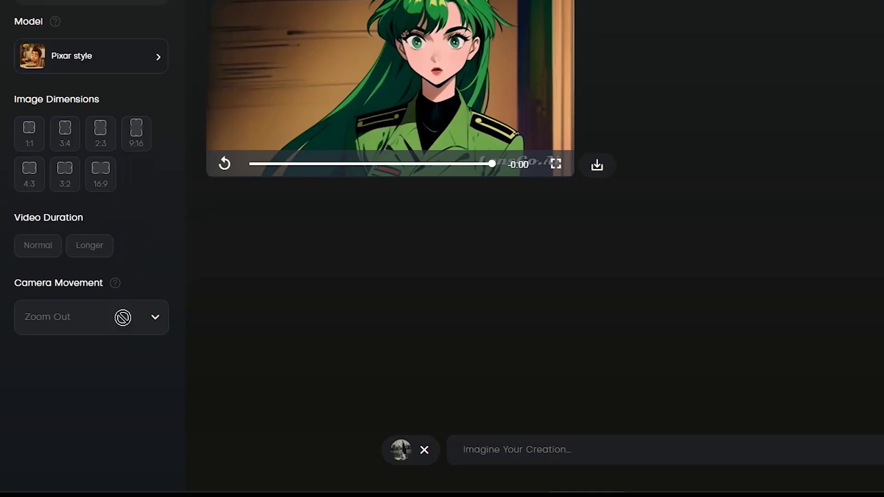
{"action": "left_click", "coordinate": [493, 443]}
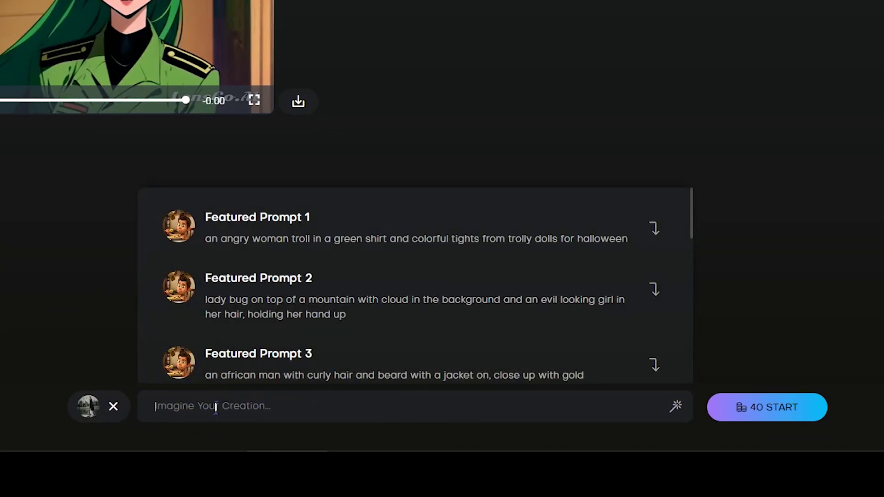
{"action": "type", "text": "a girl happily riding a bicycle"}
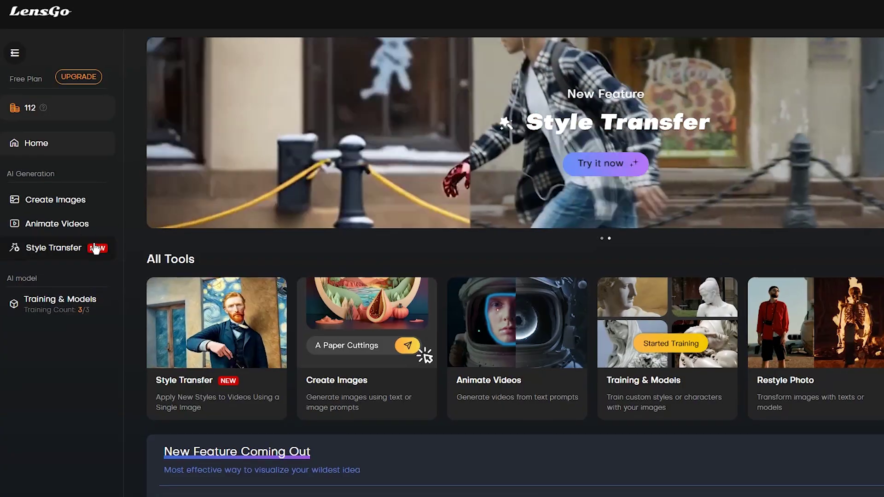
- Open Style Transfer and browse the Super hero, IP, Artistic, Abstract and All style categories
{"action": "left_click", "coordinate": [95, 248]}
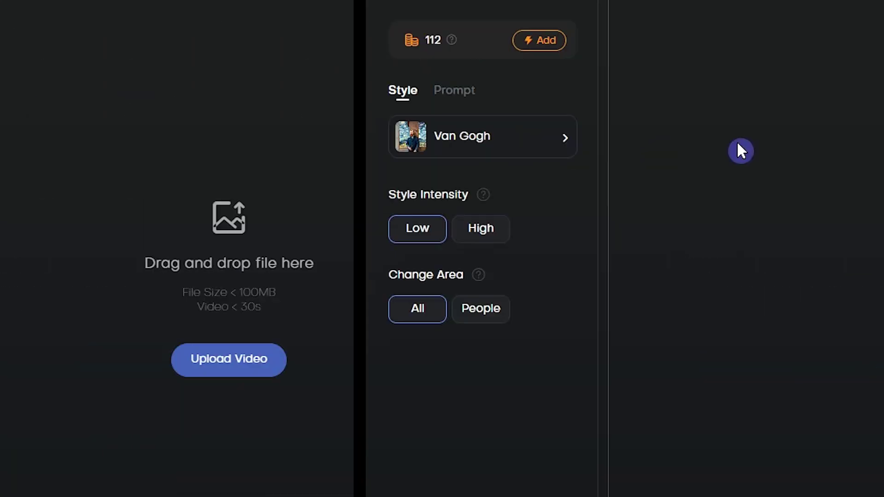
{"action": "left_click", "coordinate": [209, 145]}
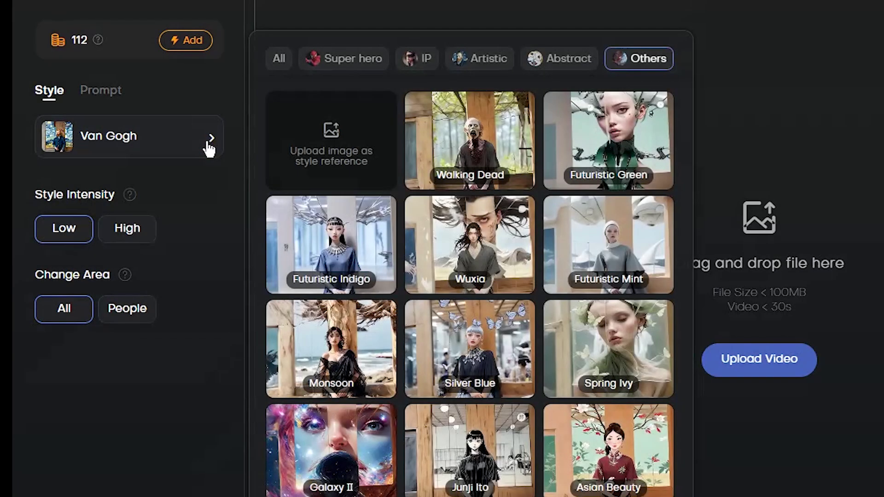
{"action": "left_click", "coordinate": [340, 61]}
{"action": "left_click", "coordinate": [417, 61]}
{"action": "left_click", "coordinate": [487, 61]}
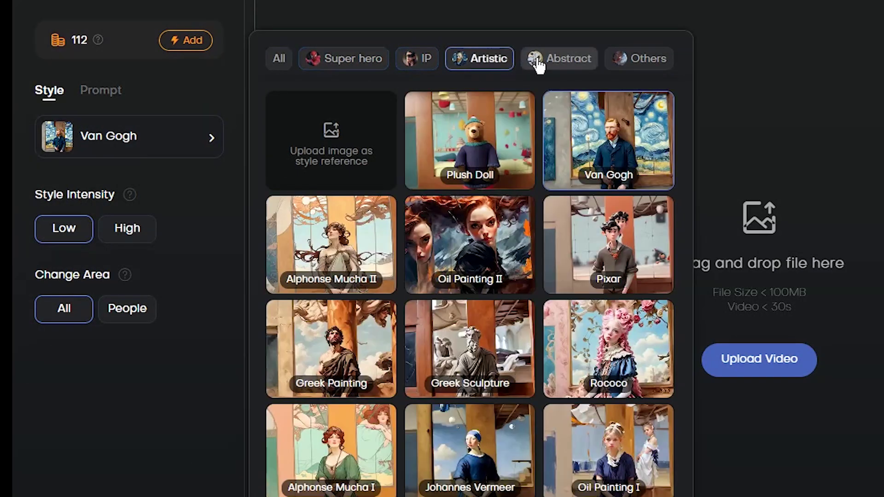
{"action": "left_click", "coordinate": [537, 60]}
{"action": "left_click", "coordinate": [537, 62]}
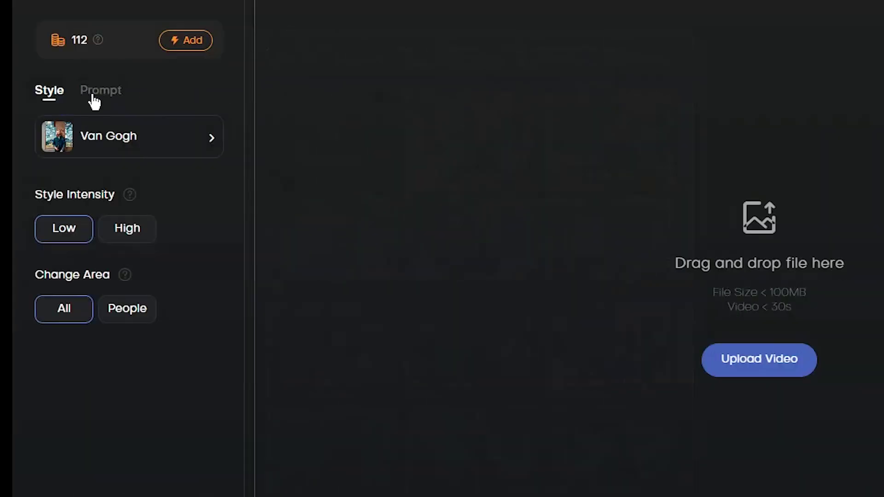
- Check the 'van gogh' prompt, then set Style Intensity to High and Change Area to People
{"action": "left_click", "coordinate": [94, 97]}
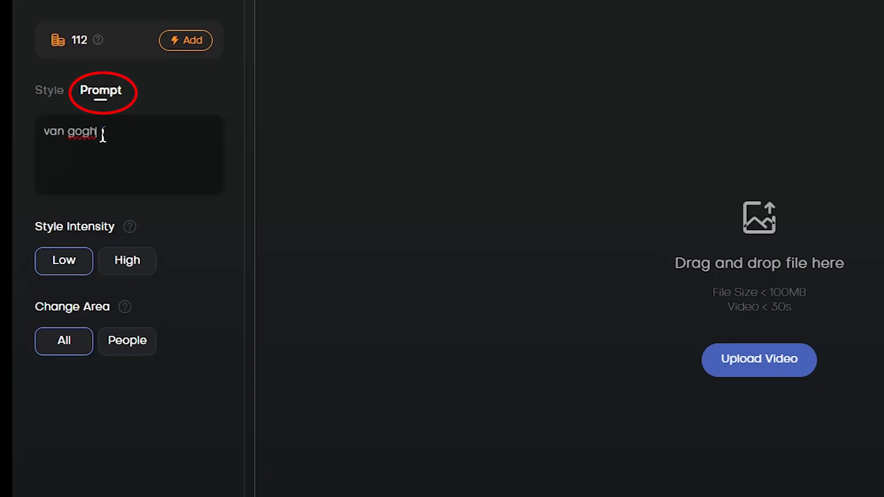
{"action": "left_click_drag", "start_coordinate": [97, 133], "coordinate": [36, 134]}
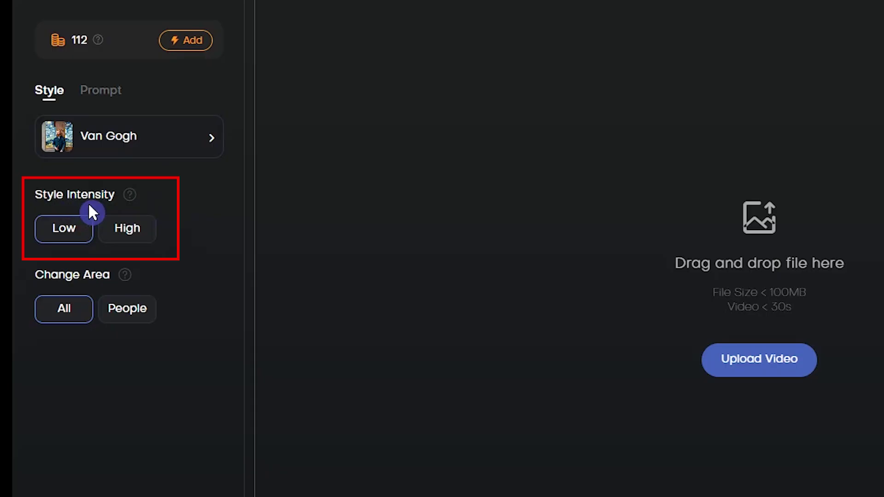
{"action": "left_click", "coordinate": [127, 228]}
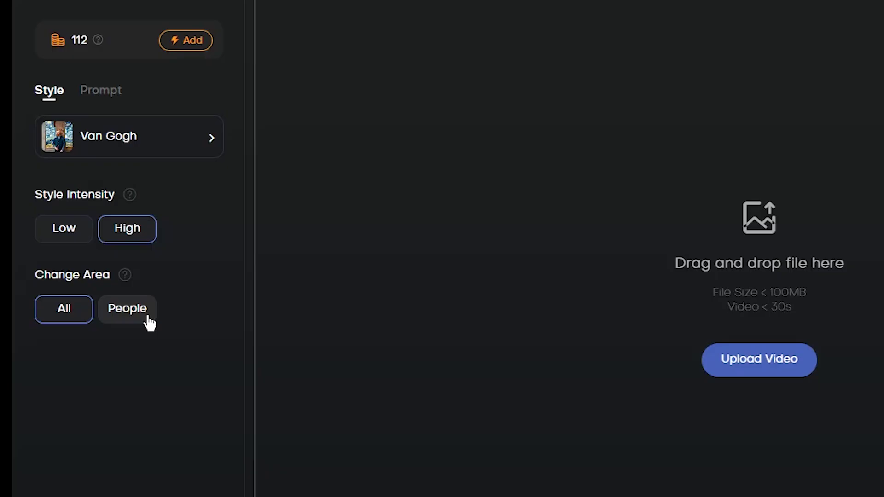
{"action": "left_click", "coordinate": [149, 322]}
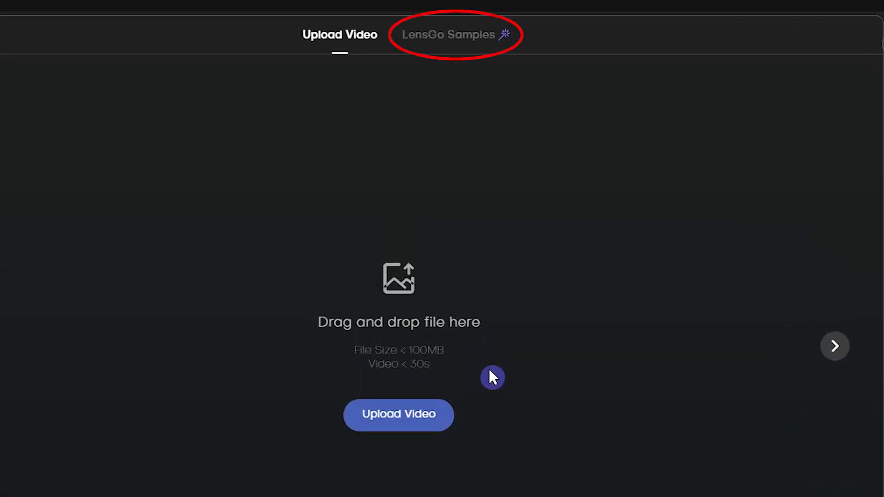
- Try a LensGo sample's style, then load the Spiderman sample's original clip via Remix video
{"action": "left_click", "coordinate": [449, 35]}
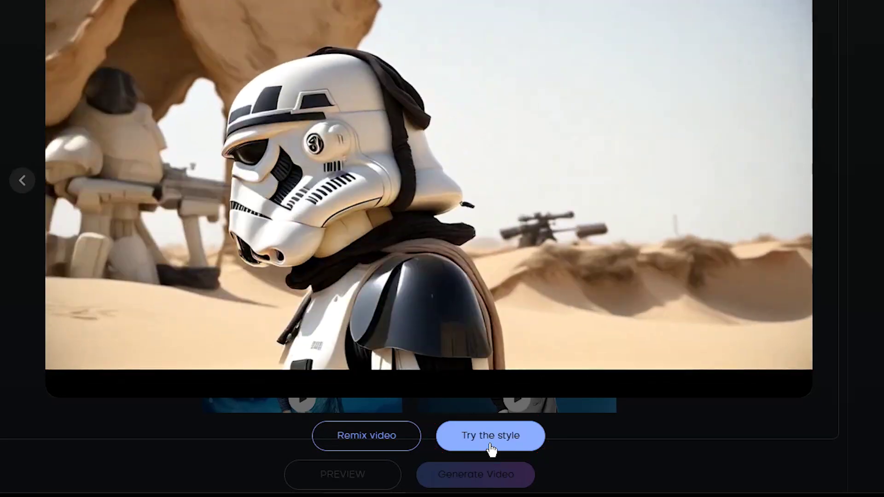
{"action": "left_click", "coordinate": [490, 437]}
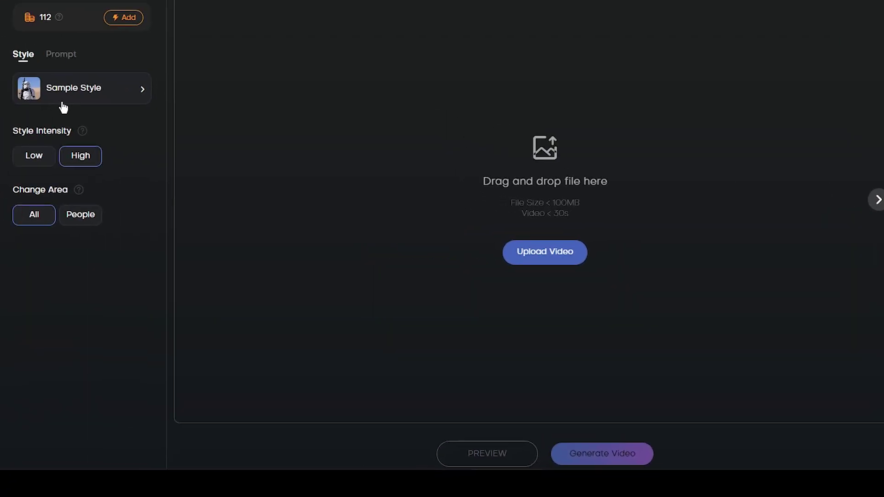
{"action": "left_click", "coordinate": [62, 113]}
{"action": "left_click", "coordinate": [528, 178]}
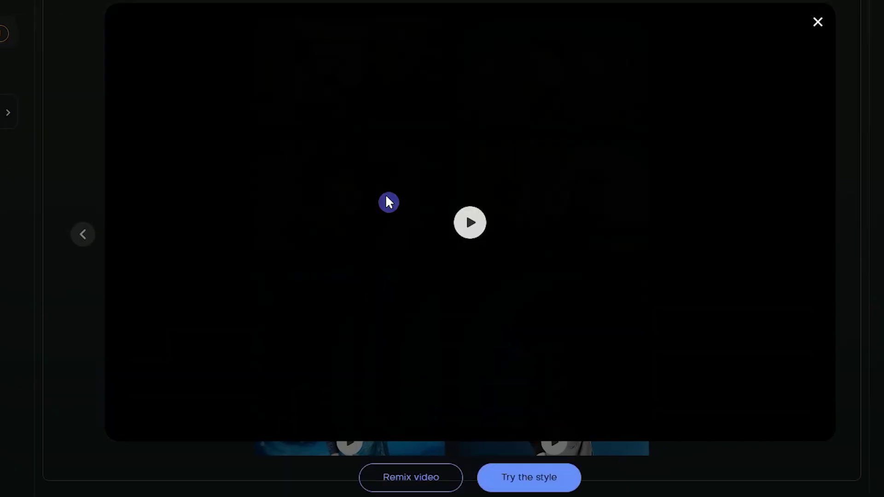
{"action": "left_click", "coordinate": [472, 235]}
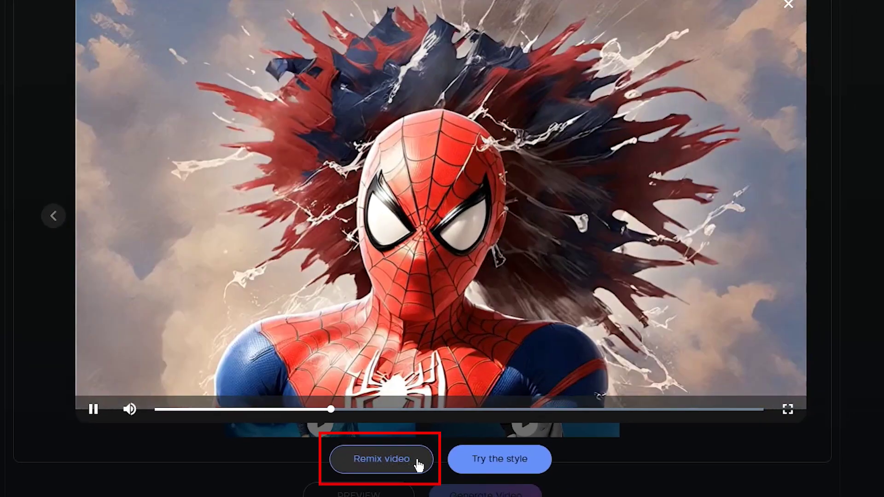
{"action": "left_click", "coordinate": [440, 484]}
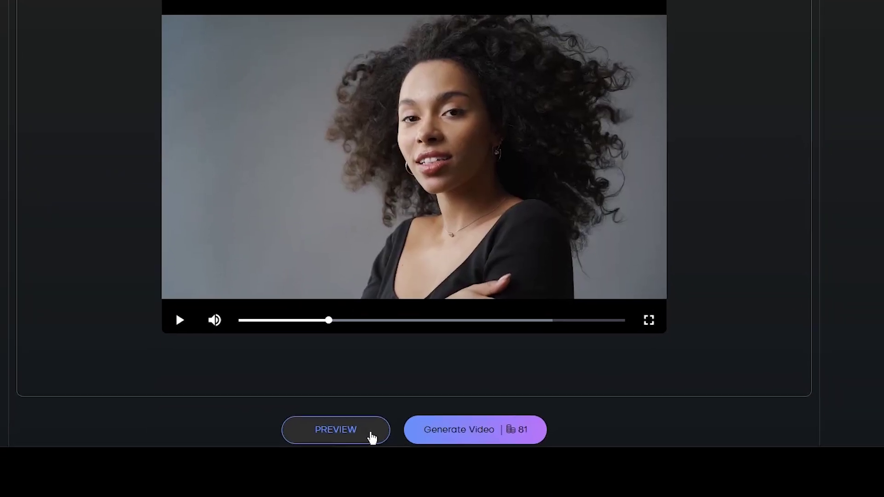
- Preview the sample clip in two styles, then clear the clip and its previews
{"action": "left_click", "coordinate": [370, 430]}
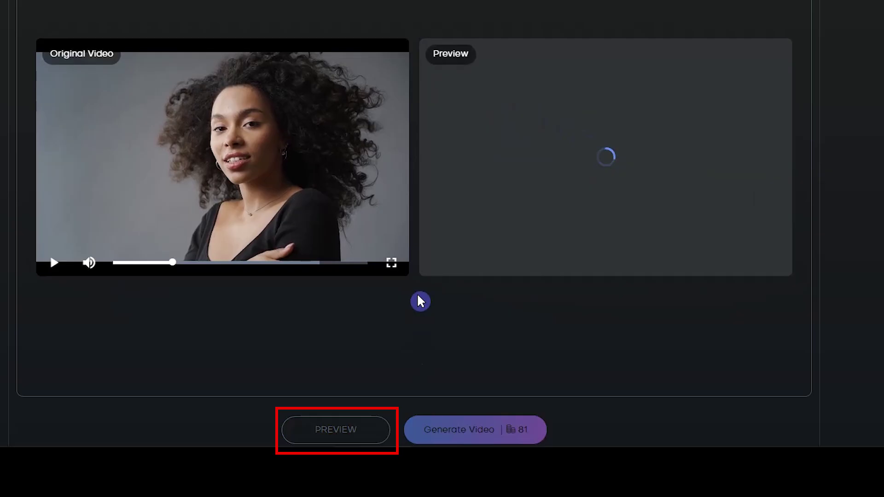
{"action": "scroll", "coordinate": [295, 249], "scroll_direction": "down", "scroll_amount": 15}
{"action": "scroll", "coordinate": [294, 248], "scroll_direction": "down", "scroll_amount": 2}
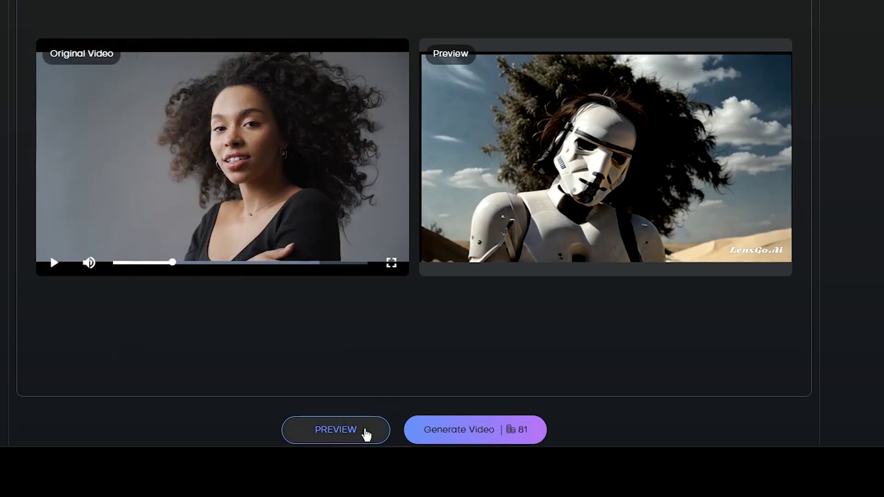
{"action": "left_click", "coordinate": [364, 429]}
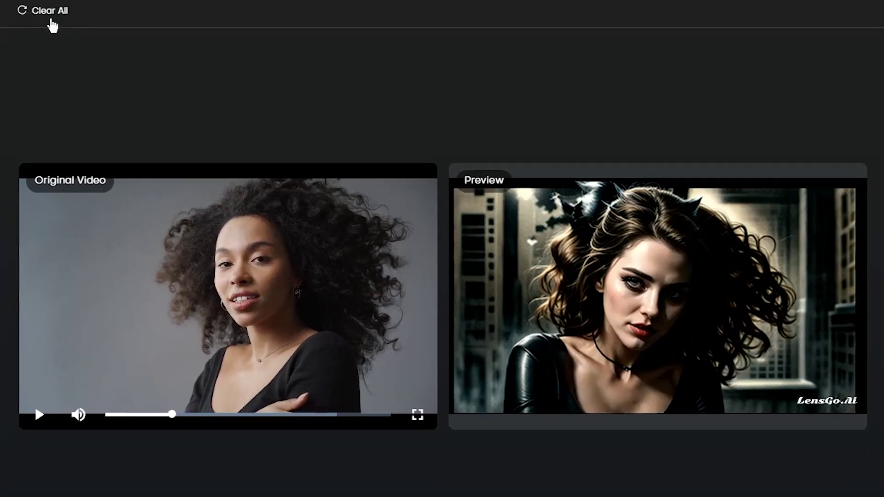
{"action": "left_click", "coordinate": [52, 23]}
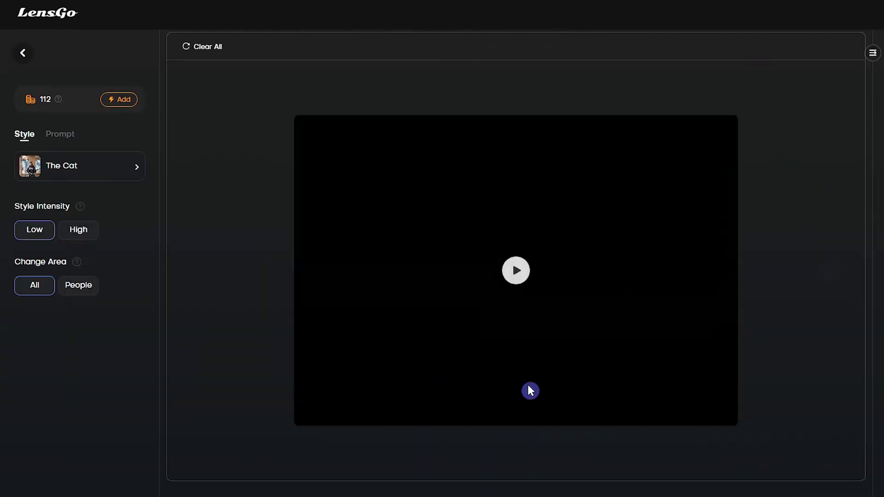
- Try the Black Widow super hero style, then the Monsoon style from Others
{"action": "left_click", "coordinate": [124, 173]}
{"action": "left_click", "coordinate": [233, 113]}
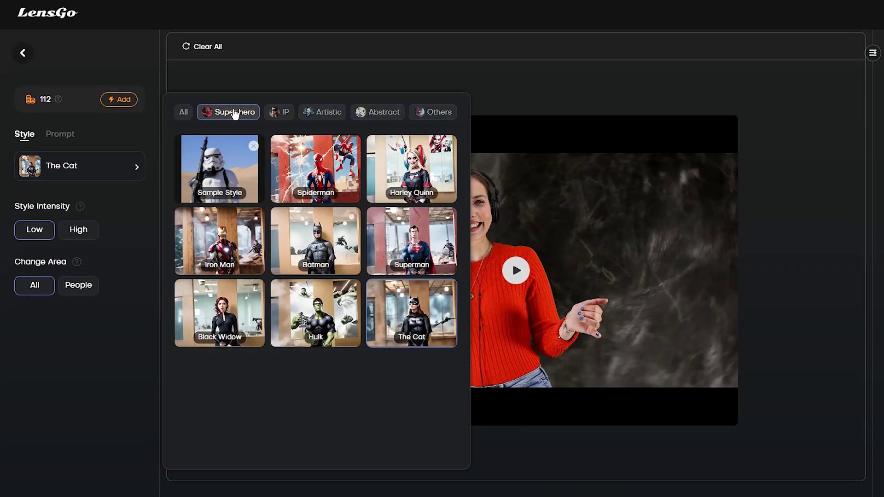
{"action": "left_click", "coordinate": [248, 317]}
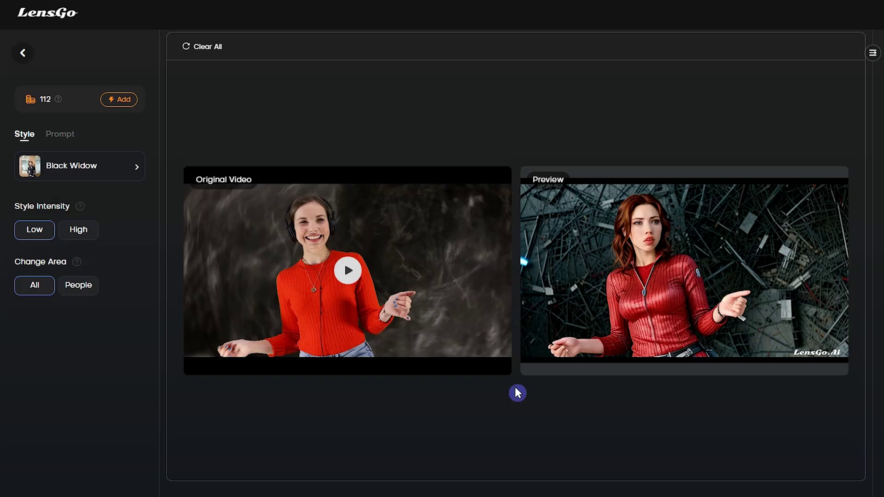
{"action": "left_click", "coordinate": [109, 167]}
{"action": "left_click", "coordinate": [377, 112]}
{"action": "left_click", "coordinate": [428, 112]}
{"action": "scroll", "coordinate": [263, 389], "scroll_direction": "down", "scroll_amount": 1}
{"action": "left_click", "coordinate": [214, 269]}
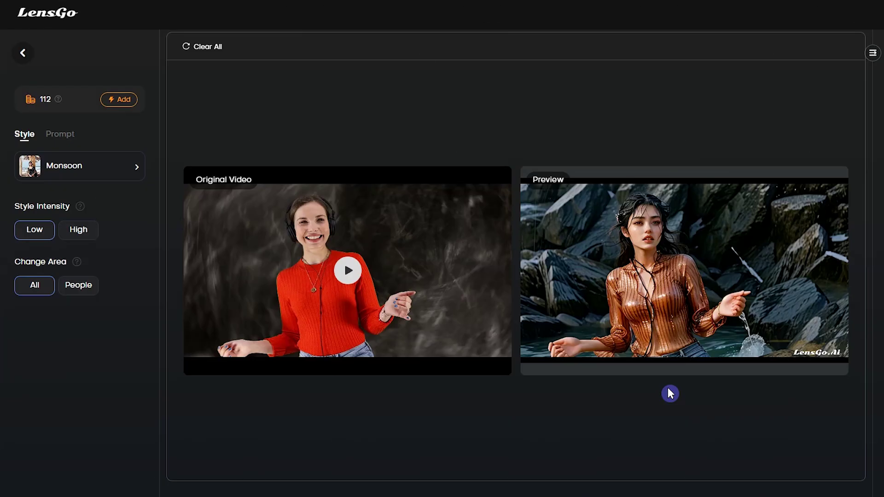
- Preview the clip in The Cat style at High intensity, restyling People only
{"action": "left_click", "coordinate": [83, 286]}
{"action": "left_click", "coordinate": [84, 231]}
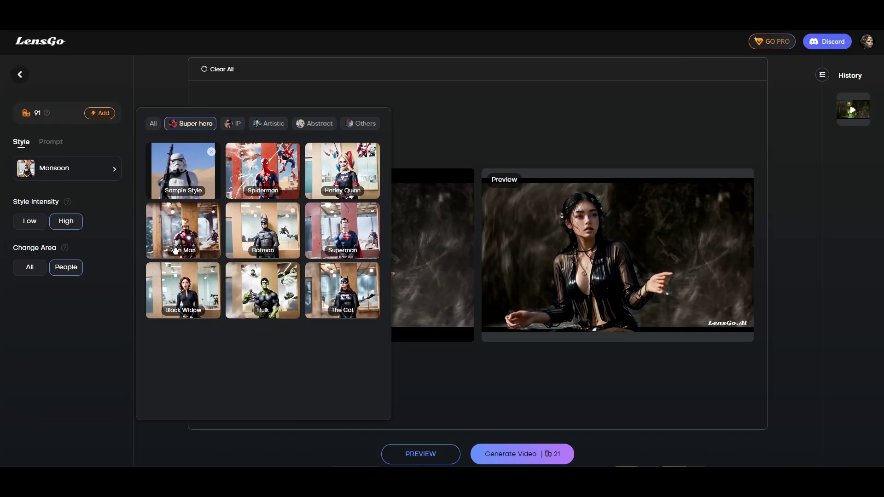
{"action": "left_click", "coordinate": [343, 291]}
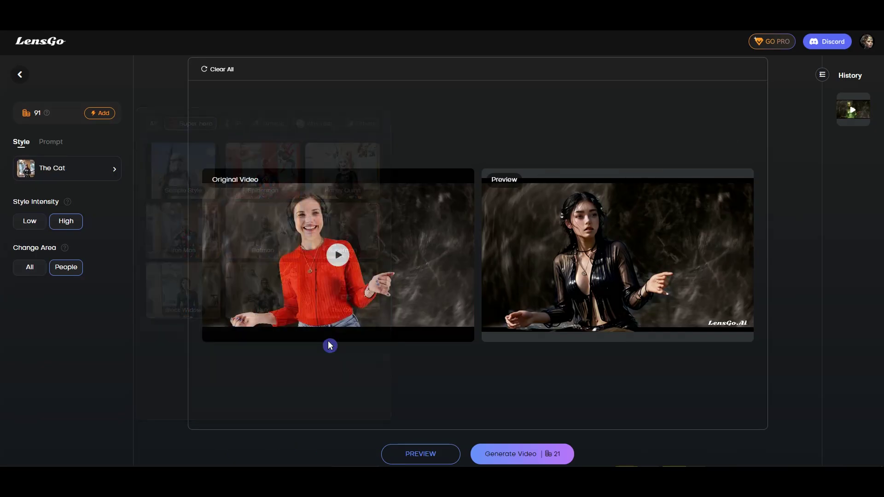
{"action": "left_click", "coordinate": [66, 221]}
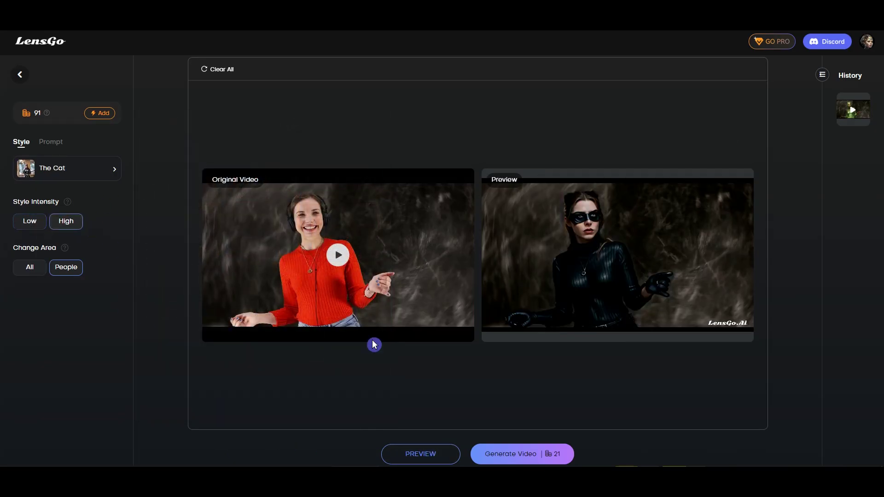
{"action": "left_click", "coordinate": [444, 453]}
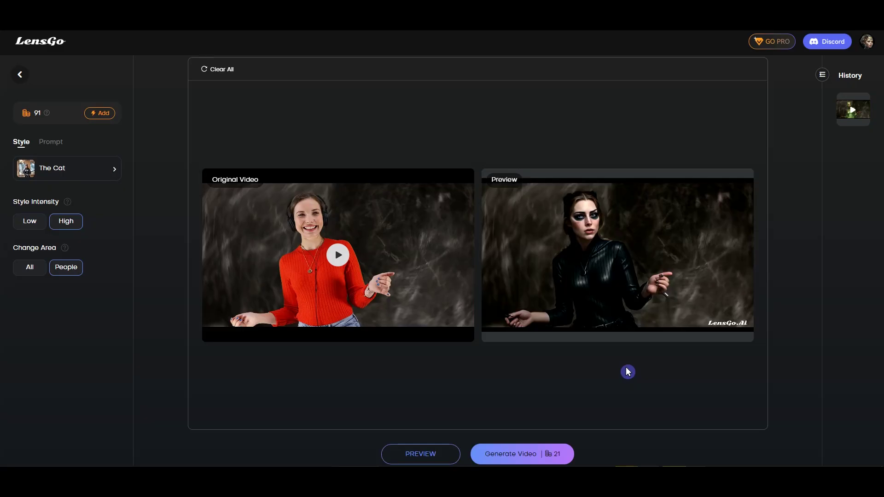
- Generate The Cat video for 21 tokens and open the result's options menu
{"action": "left_click", "coordinate": [527, 453]}
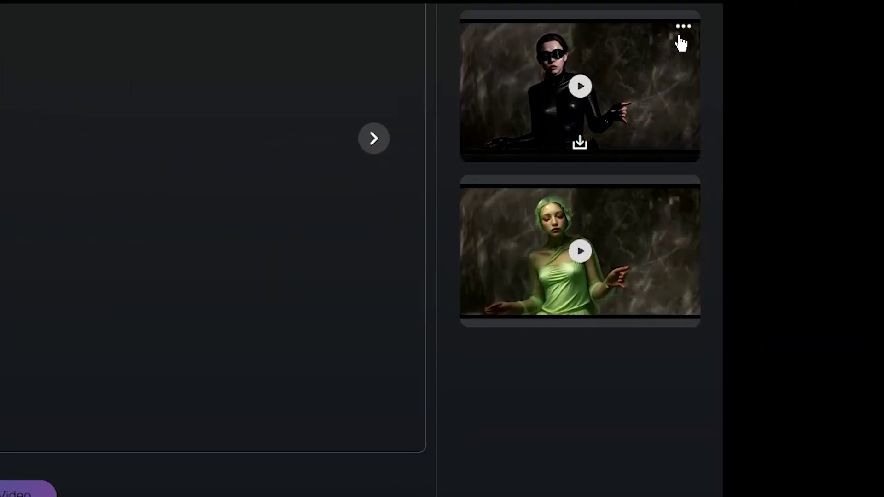
{"action": "left_click", "coordinate": [683, 28]}
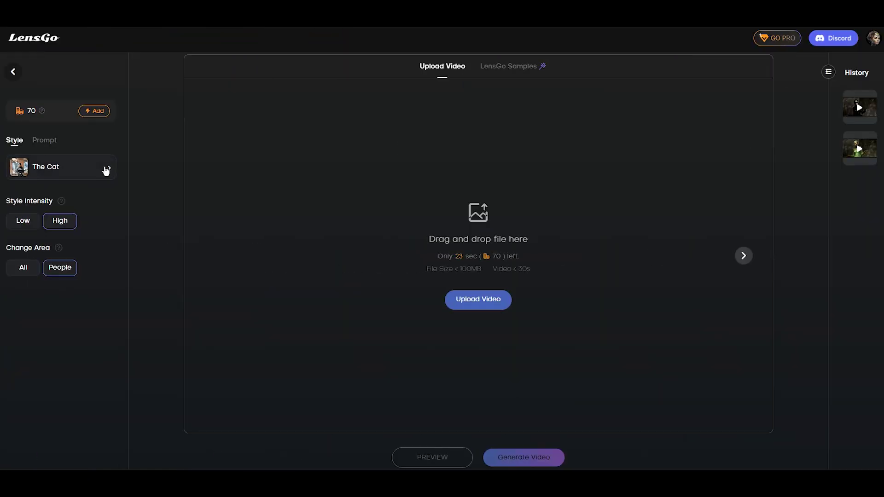
- Preview the clip in a custom uploaded-image style applied to the whole frame
{"action": "left_click", "coordinate": [107, 170]}
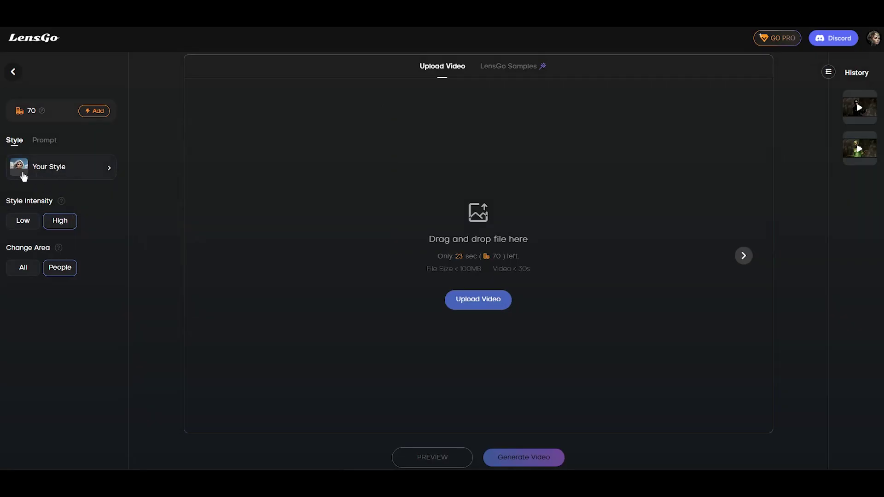
{"action": "left_click", "coordinate": [26, 267]}
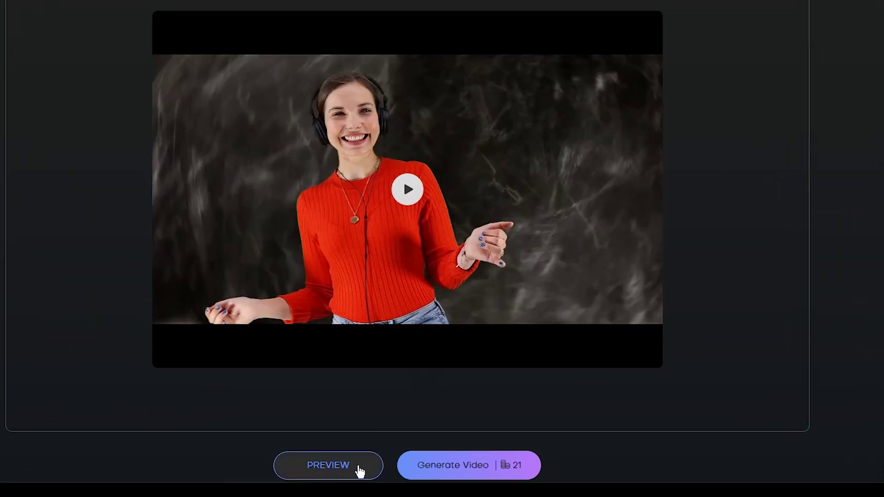
{"action": "left_click", "coordinate": [438, 458]}
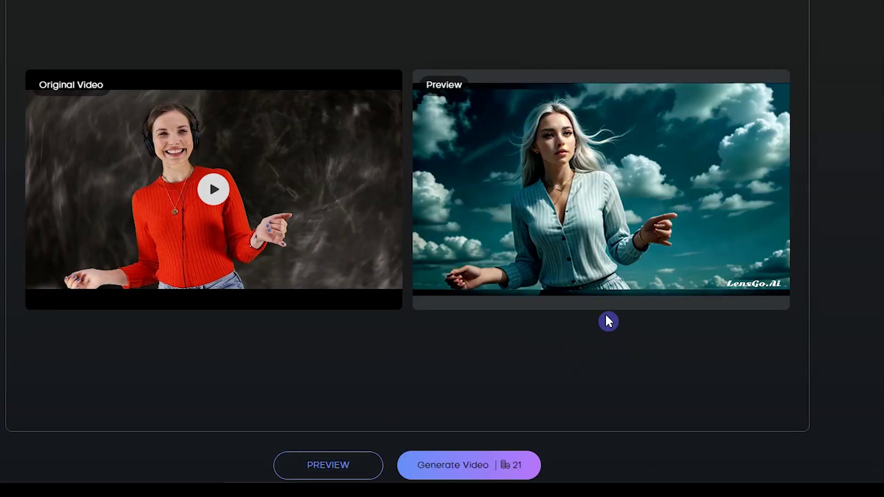
- Generate the custom-style video, then open and play the newest History result
{"action": "left_click", "coordinate": [491, 466]}
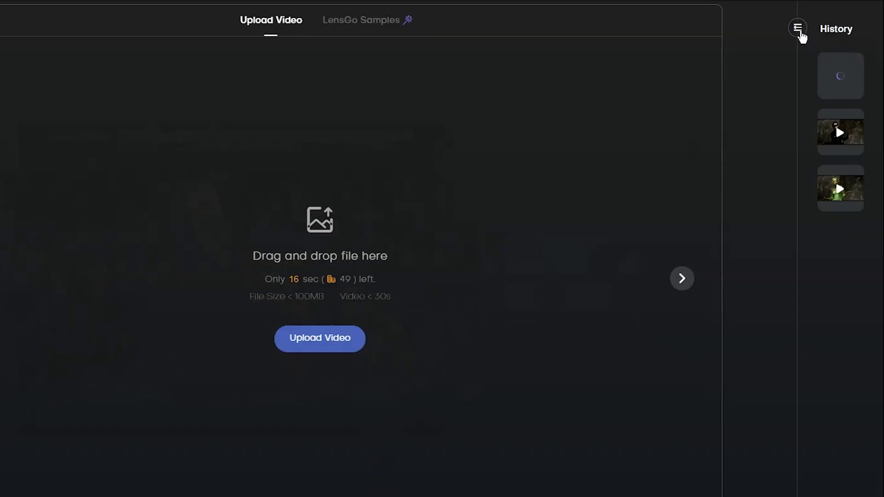
{"action": "left_click", "coordinate": [791, 85]}
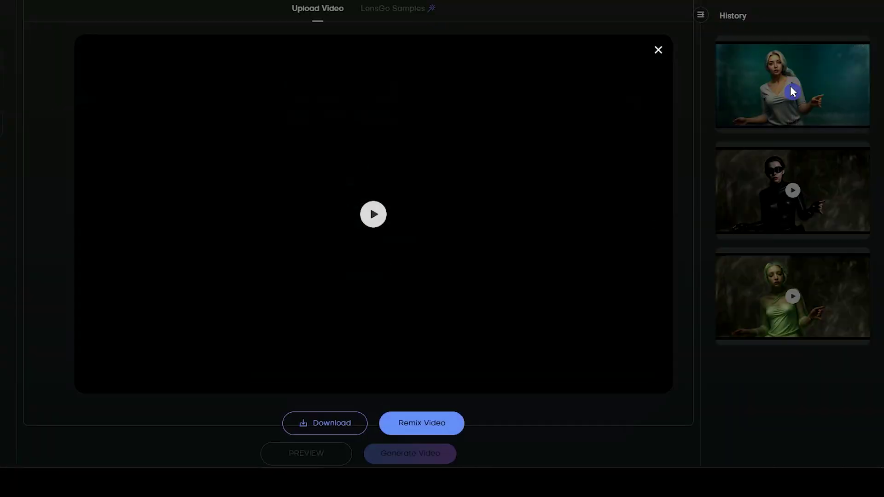
{"action": "left_click", "coordinate": [372, 214]}
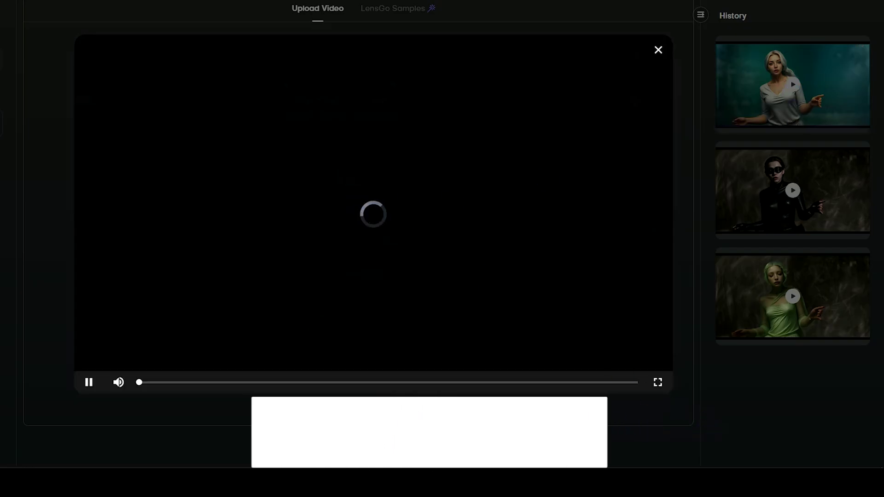